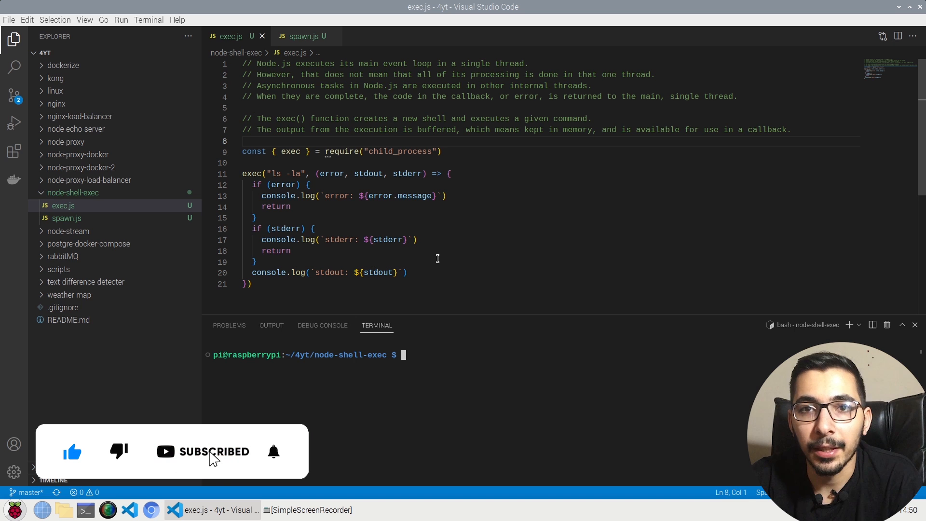
Step: Review exec.js: the exec import from child_process and the exec('ls -la') call
{"action": "left_click", "coordinate": [307, 302]}
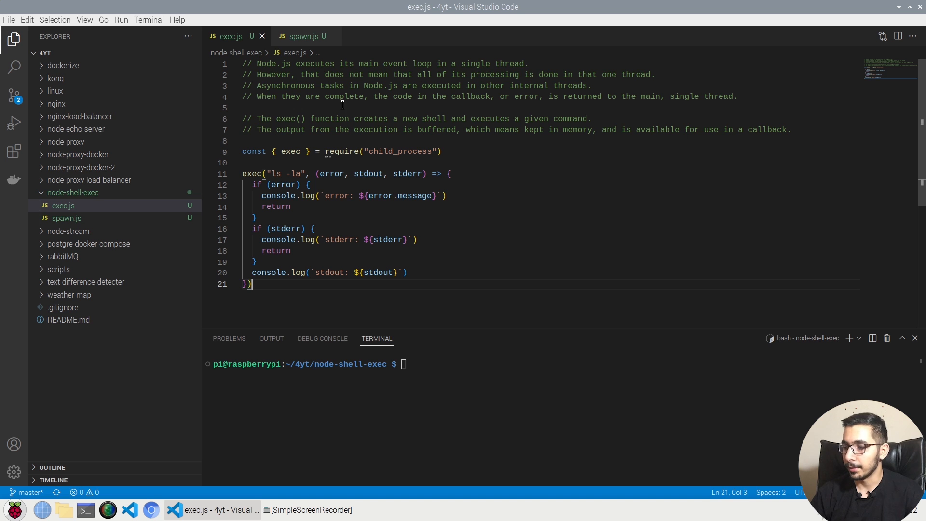
{"action": "left_click", "coordinate": [335, 140]}
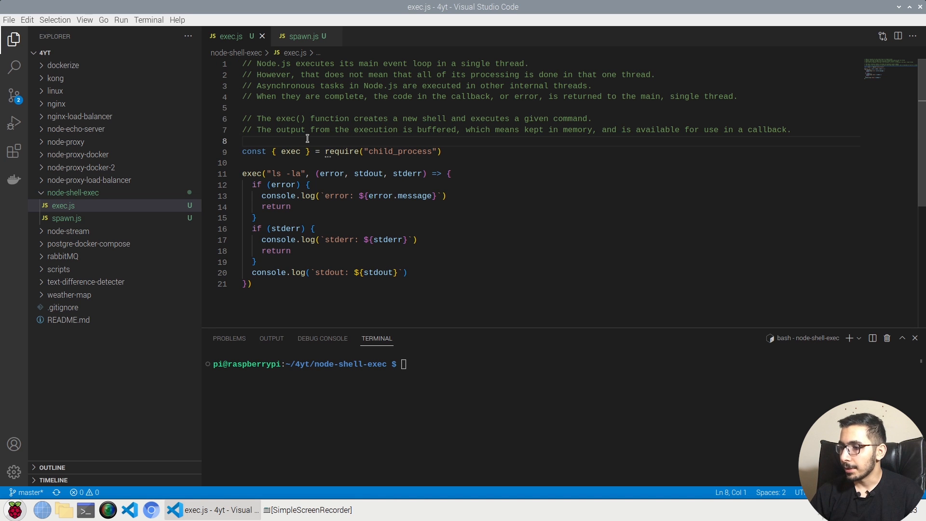
{"action": "left_click_drag", "start_coordinate": [275, 150], "coordinate": [354, 152]}
{"action": "key", "text": "Left"}
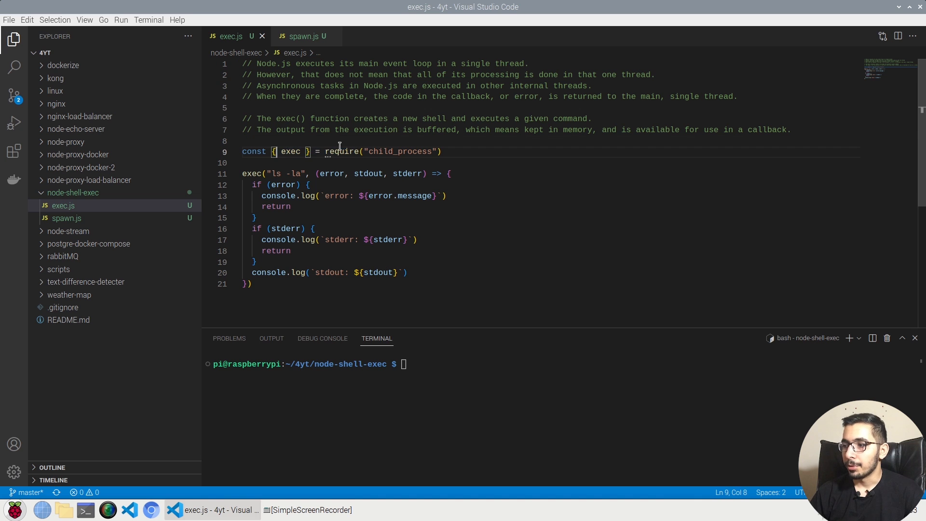
{"action": "double_click", "coordinate": [292, 152]}
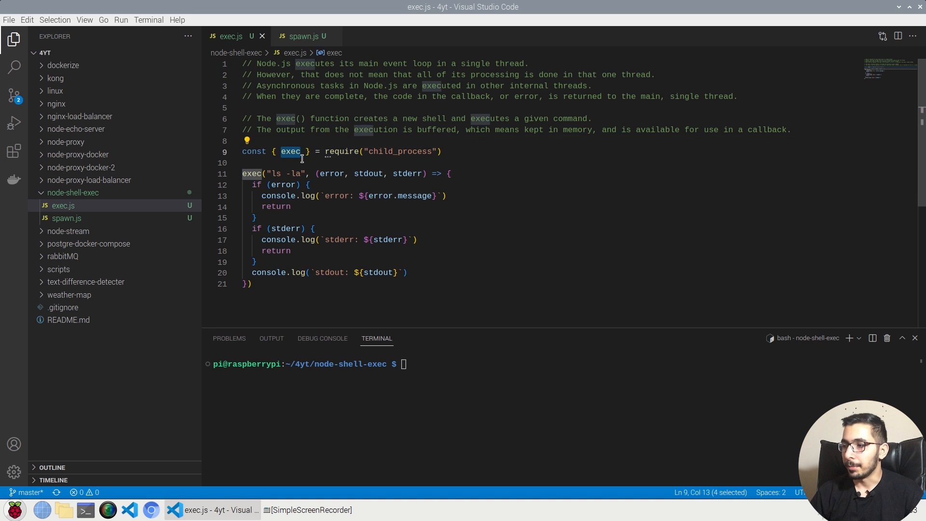
{"action": "left_click_drag", "start_coordinate": [369, 151], "coordinate": [408, 151]}
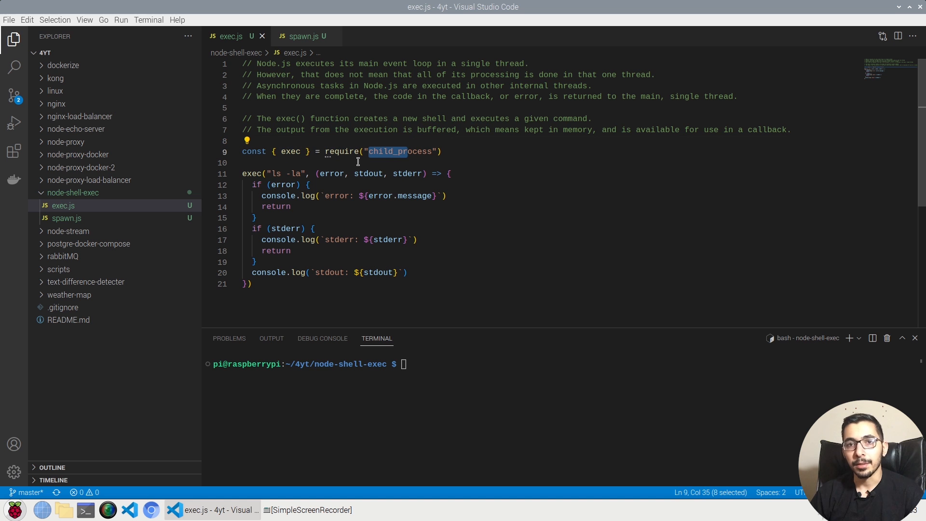
{"action": "double_click", "coordinate": [248, 172]}
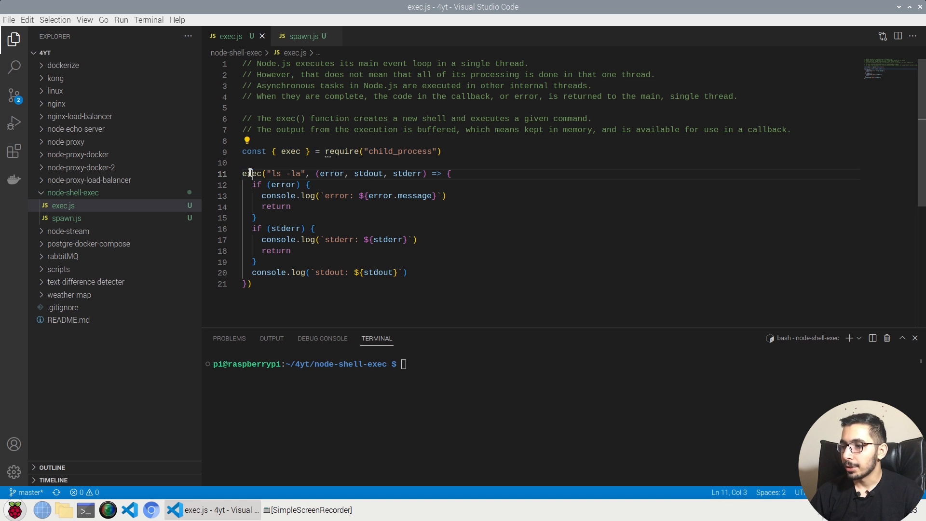
{"action": "left_click_drag", "start_coordinate": [271, 173], "coordinate": [301, 173]}
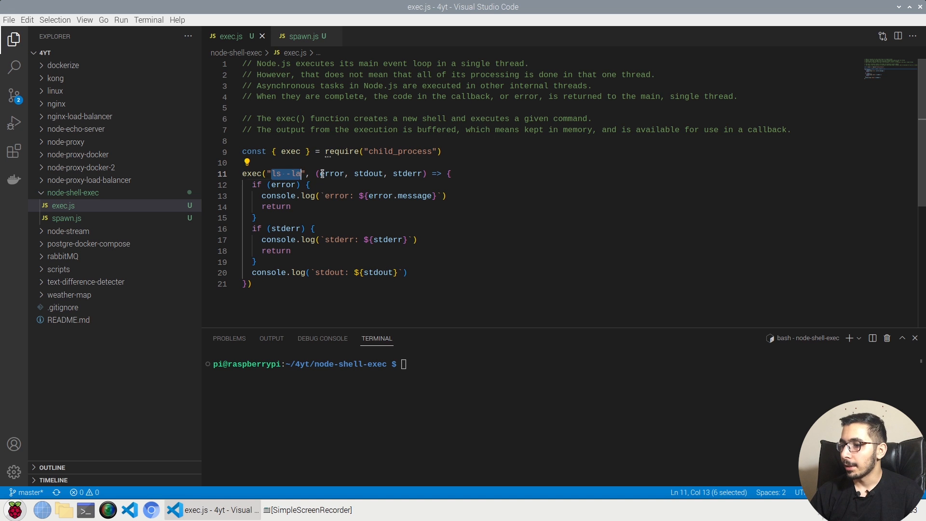
Step: Walk through the callback's error, stdout parameters, error handling and final console.log
{"action": "left_click_drag", "start_coordinate": [316, 173], "coordinate": [248, 284]}
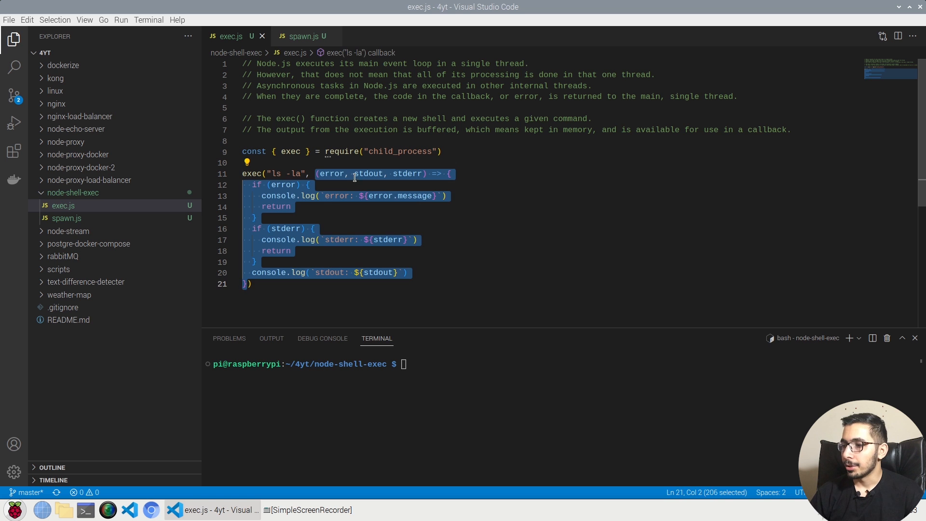
{"action": "left_click", "coordinate": [382, 174]}
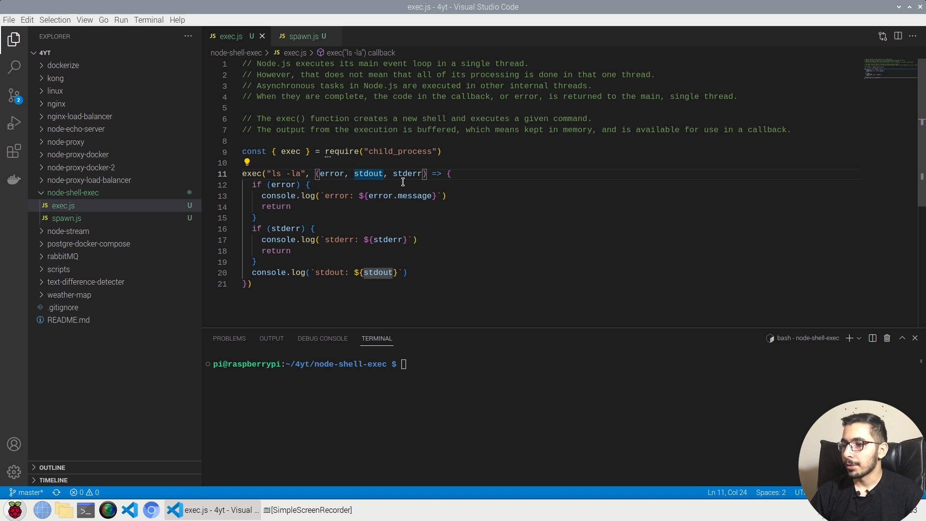
{"action": "left_click", "coordinate": [324, 175]}
{"action": "double_click", "coordinate": [323, 175]}
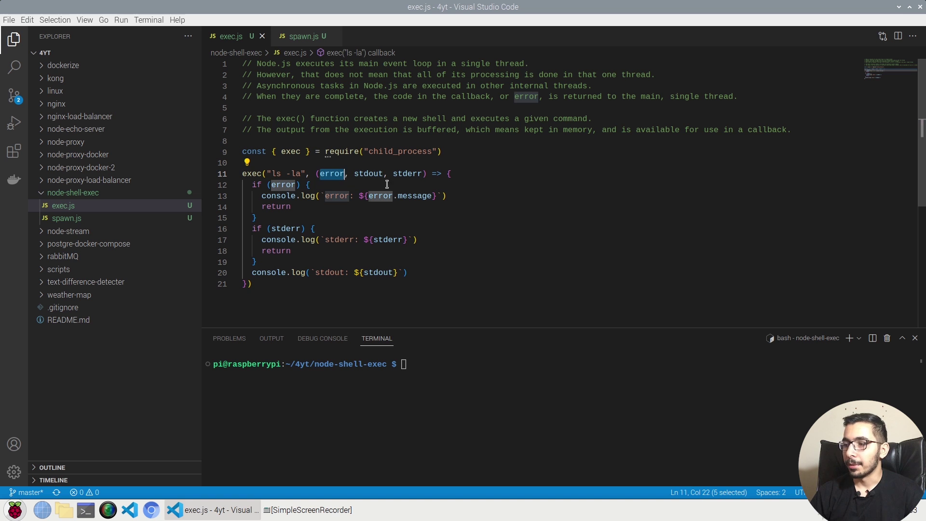
{"action": "left_click", "coordinate": [413, 184]}
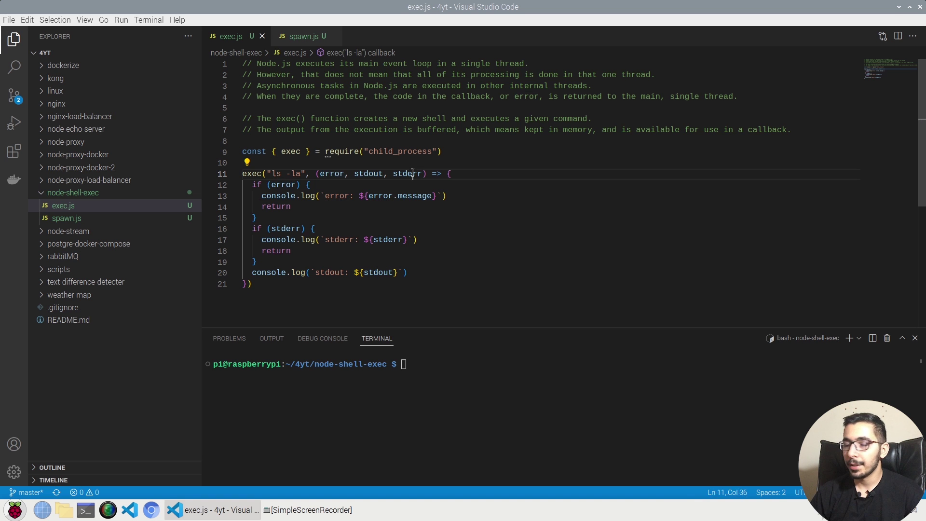
{"action": "double_click", "coordinate": [333, 174]}
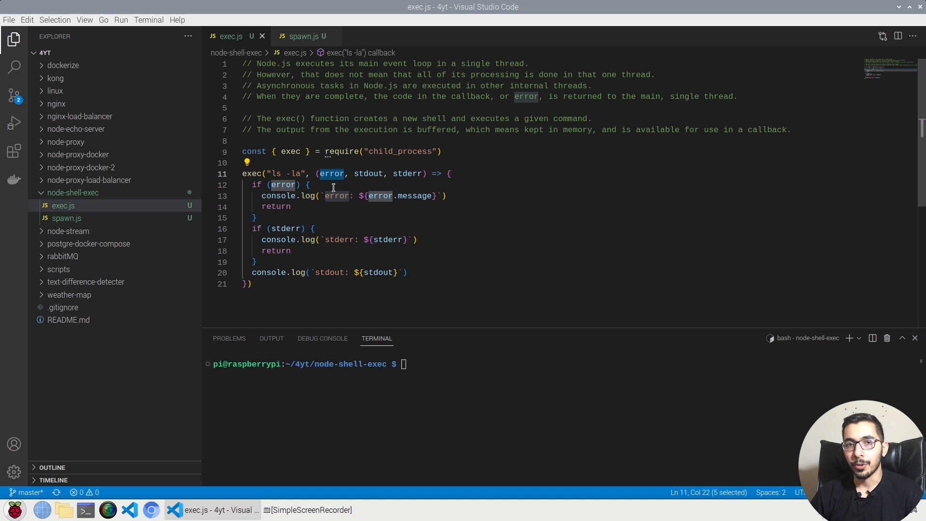
{"action": "key", "text": "shift+alt+Right"}
{"action": "left_click", "coordinate": [332, 219]}
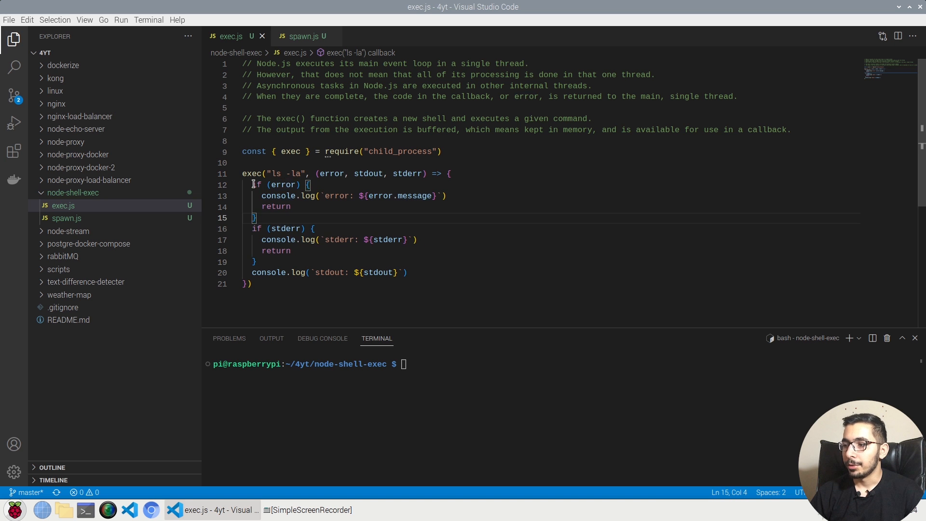
{"action": "left_click_drag", "start_coordinate": [252, 184], "coordinate": [291, 207]}
{"action": "left_click", "coordinate": [271, 218]}
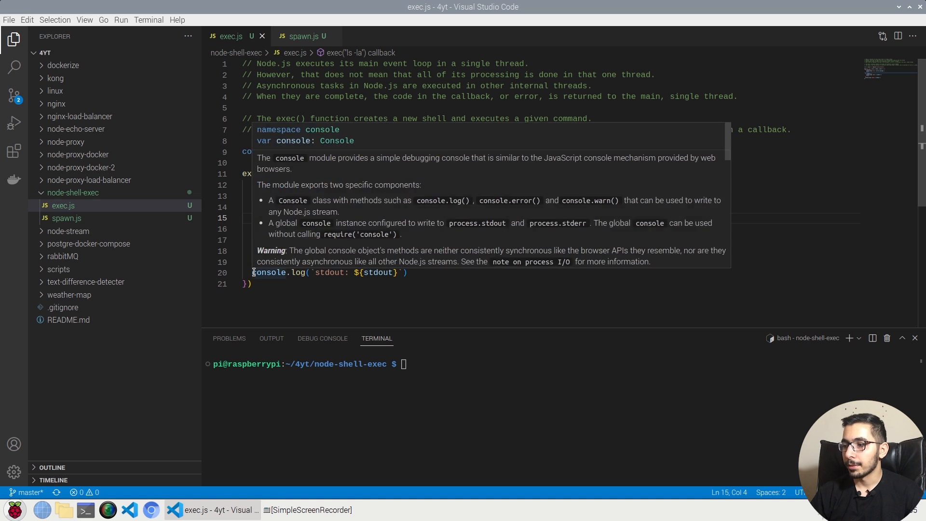
{"action": "left_click_drag", "start_coordinate": [252, 273], "coordinate": [312, 274]}
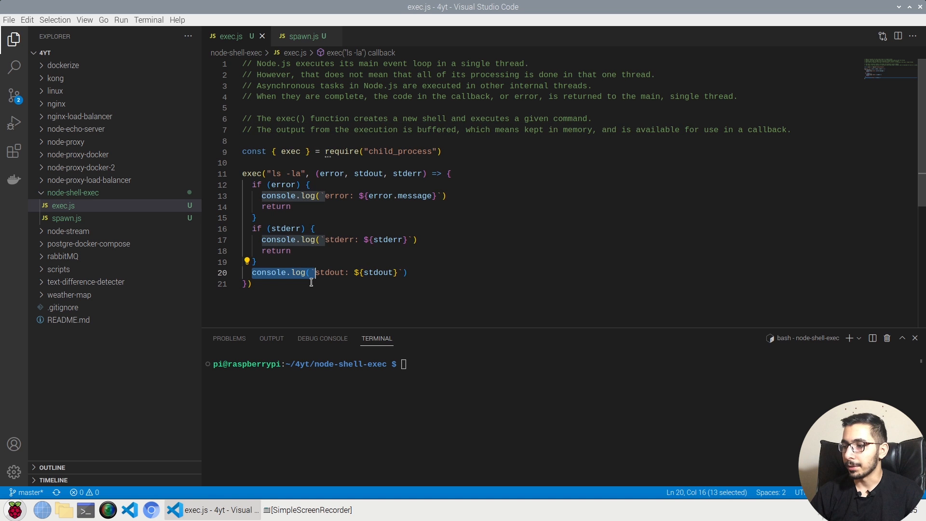
{"action": "left_click", "coordinate": [314, 282]}
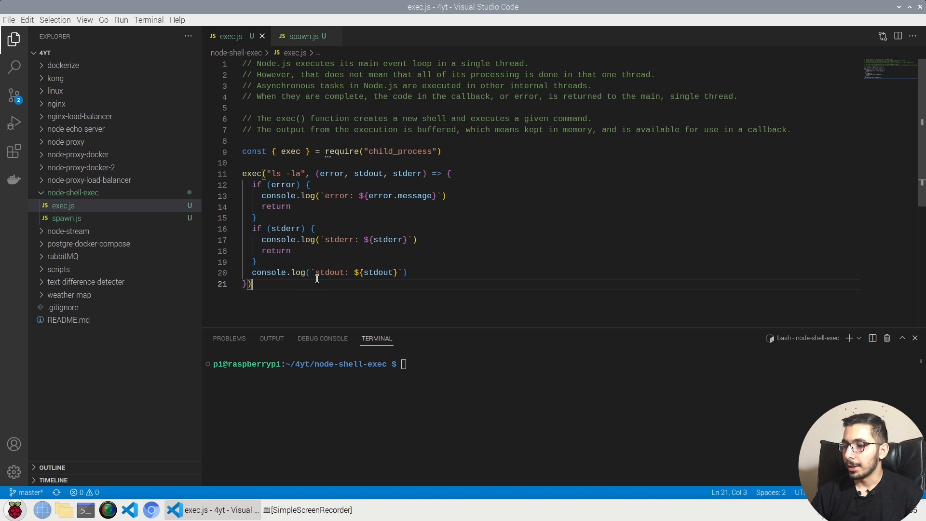
Step: Run node exec.js, then ls -la directly, so both listings appear in the terminal
{"action": "left_click", "coordinate": [387, 442]}
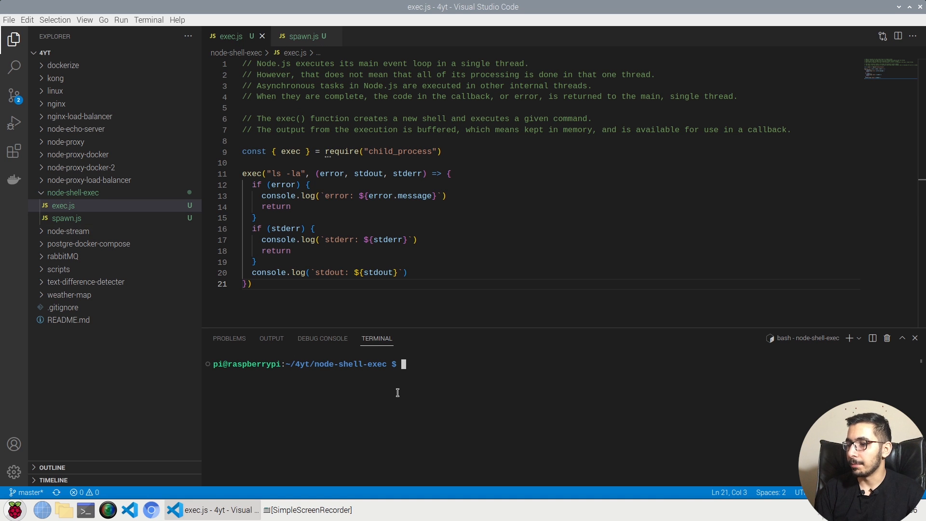
{"action": "type", "text": "node "}
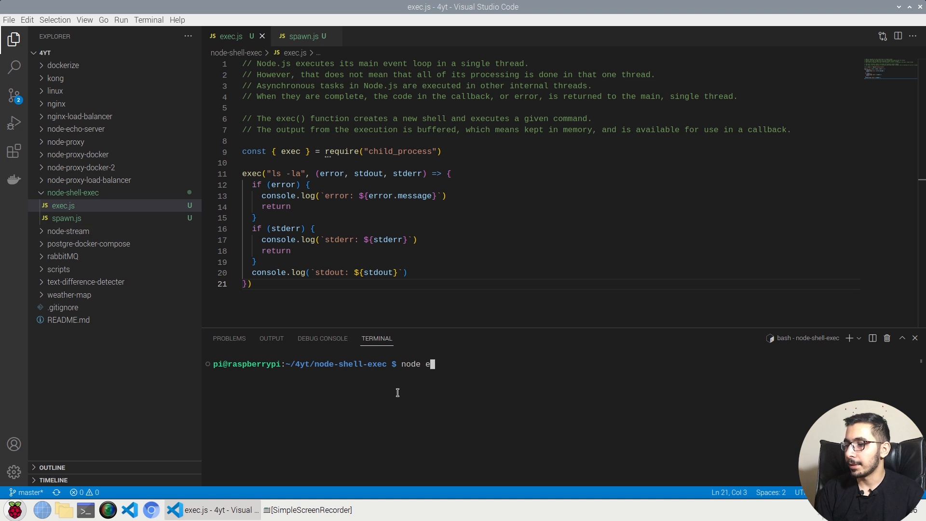
{"action": "type", "text": "exec.js"}
{"action": "key", "text": "Return"}
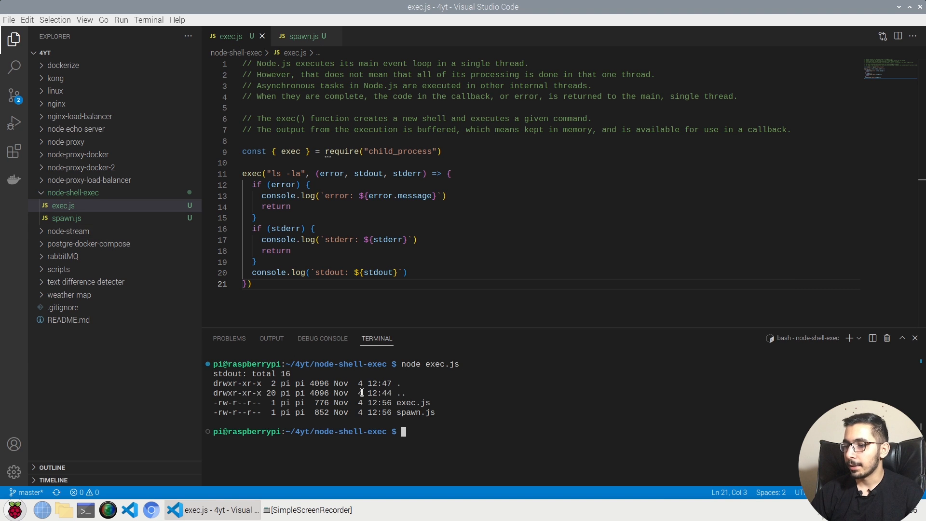
{"action": "left_click_drag", "start_coordinate": [215, 374], "coordinate": [420, 414]}
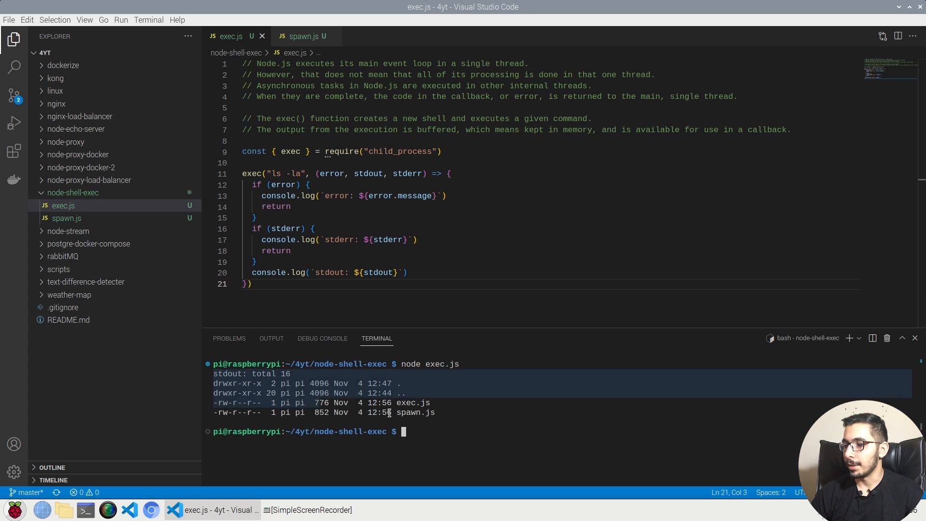
{"action": "left_click", "coordinate": [385, 417]}
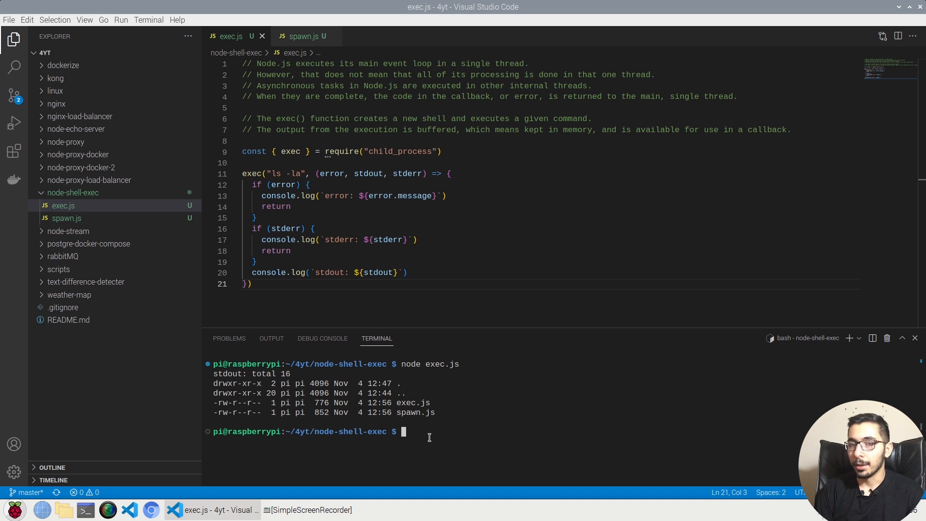
{"action": "type", "text": "ls -la"}
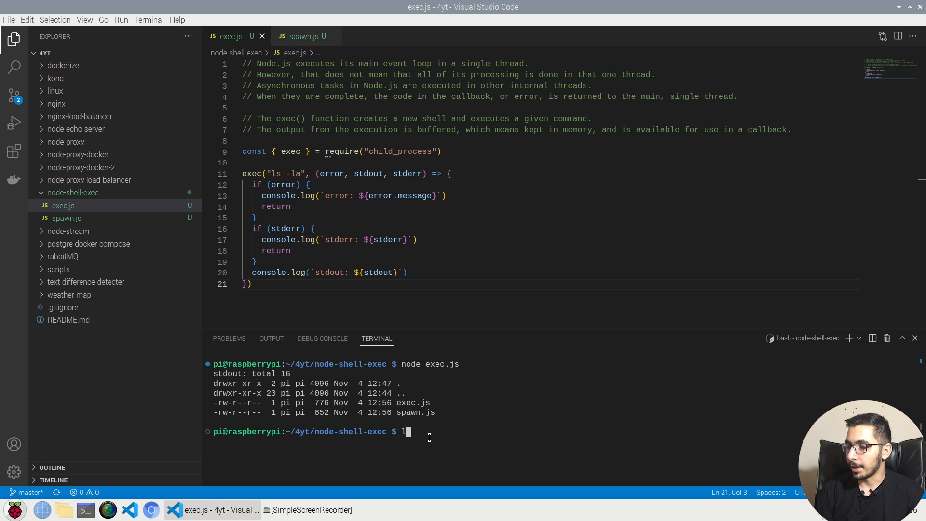
{"action": "key", "text": "Return"}
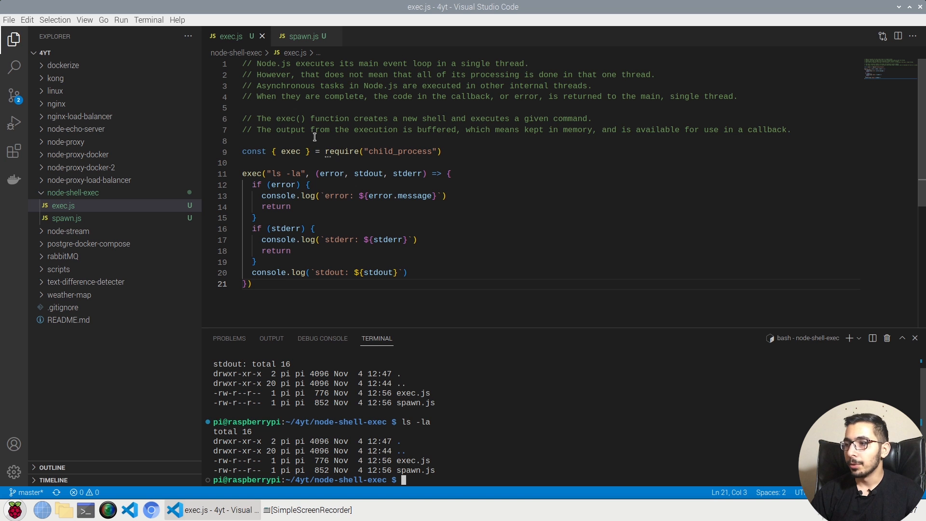
{"action": "left_click", "coordinate": [304, 38]}
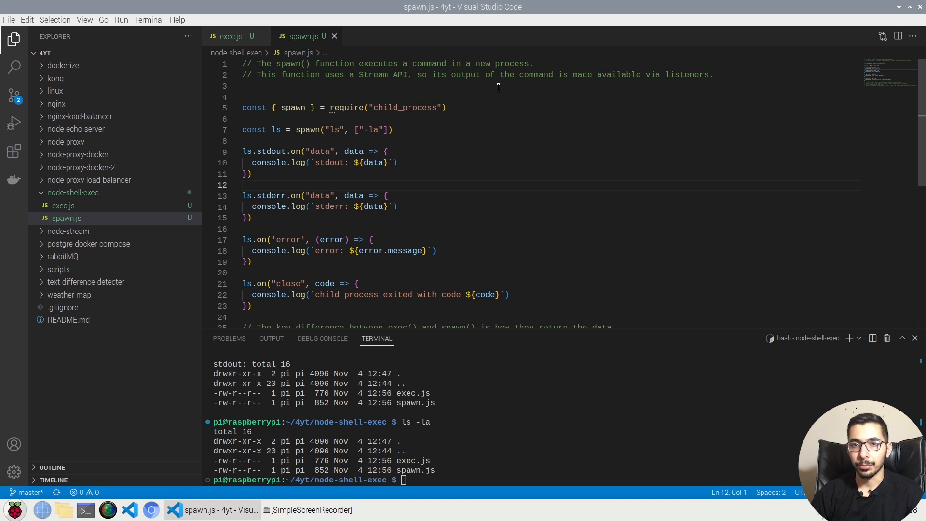
{"action": "double_click", "coordinate": [284, 107]}
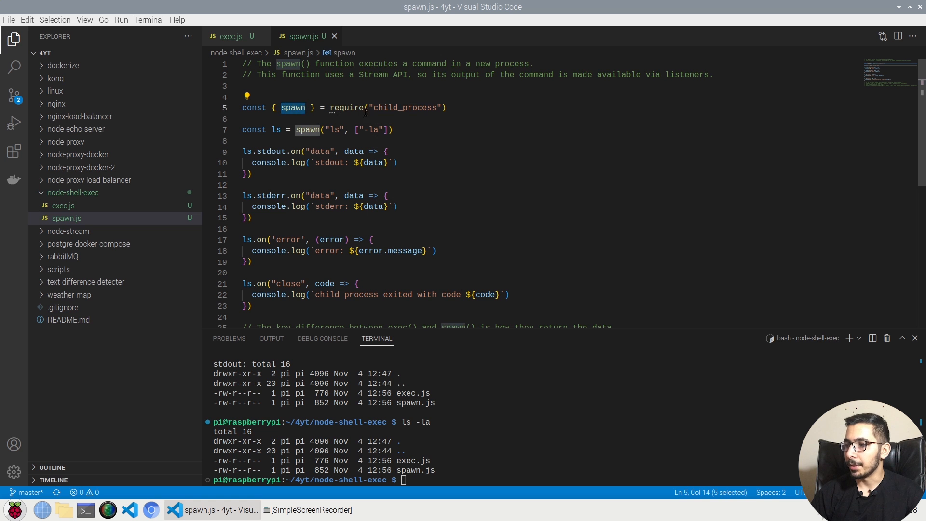
{"action": "double_click", "coordinate": [394, 107]}
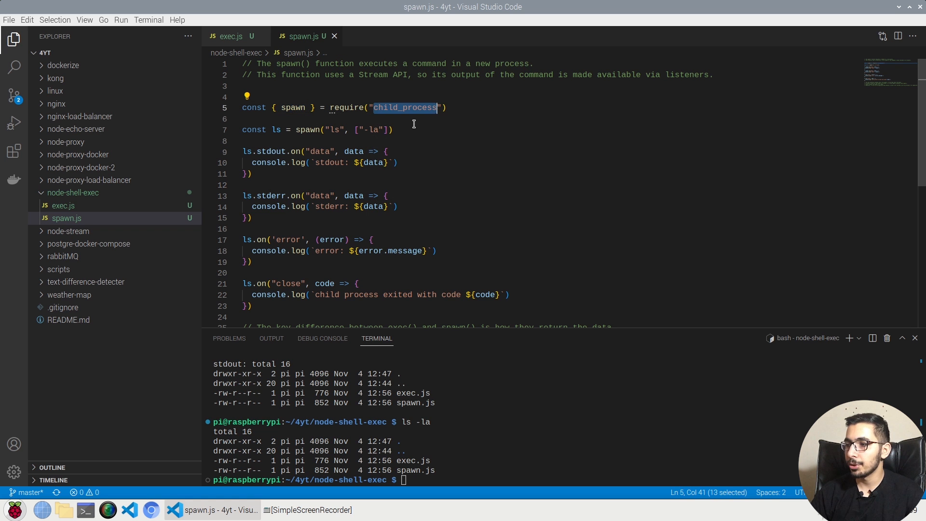
{"action": "left_click", "coordinate": [247, 139]}
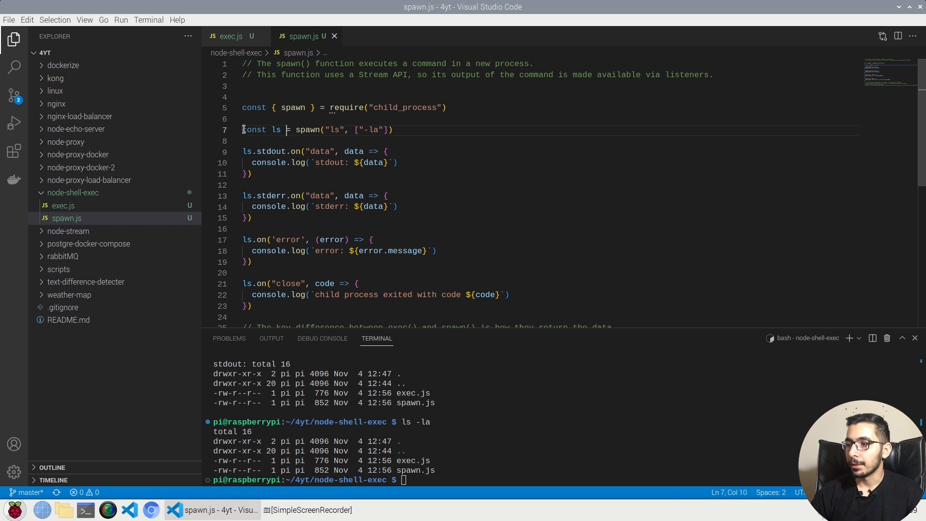
{"action": "left_click_drag", "start_coordinate": [286, 129], "coordinate": [243, 129]}
{"action": "left_click", "coordinate": [287, 140]}
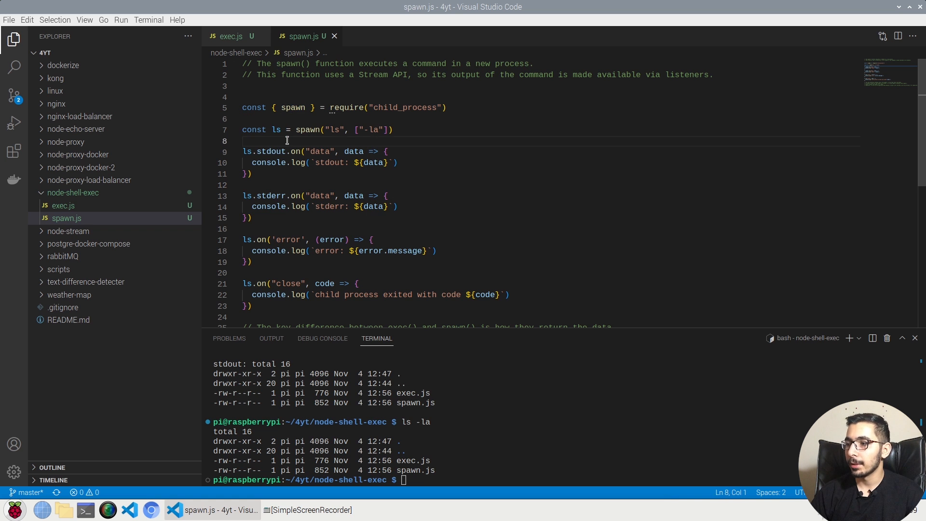
{"action": "double_click", "coordinate": [307, 129]}
{"action": "left_click", "coordinate": [308, 130]}
{"action": "double_click", "coordinate": [308, 130]}
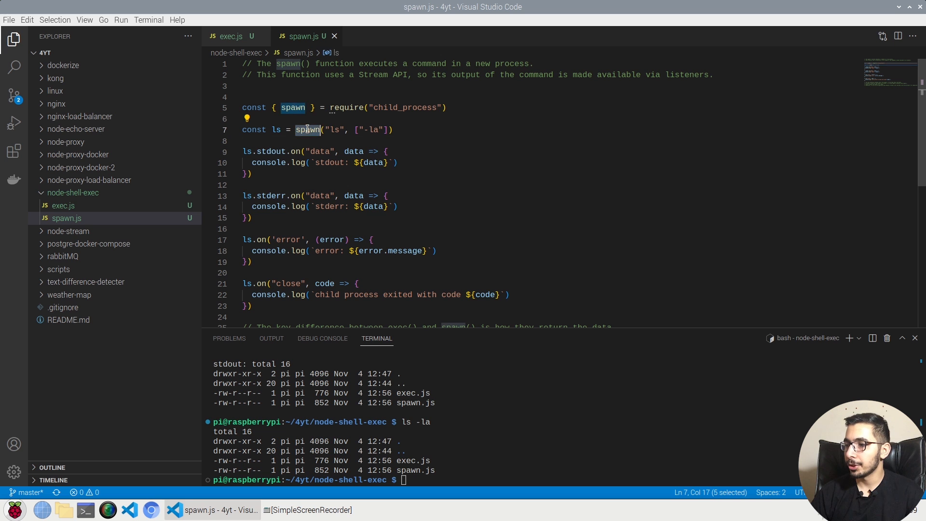
{"action": "double_click", "coordinate": [335, 130]}
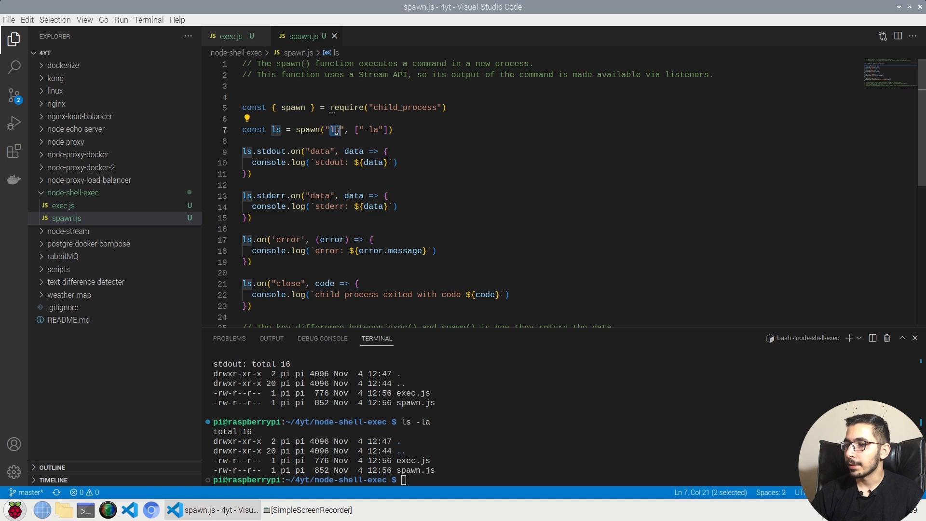
{"action": "double_click", "coordinate": [374, 130]}
{"action": "left_click", "coordinate": [358, 129]}
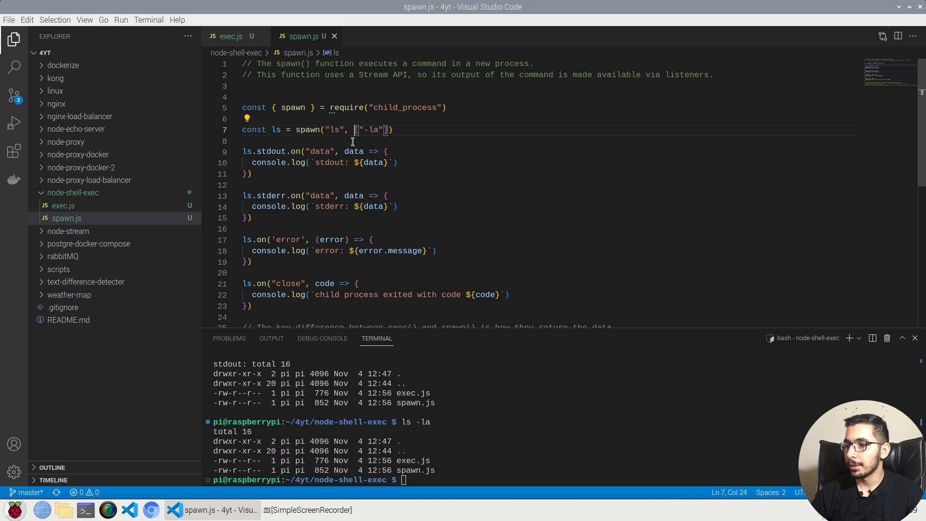
{"action": "scroll", "coordinate": [358, 129], "scroll_direction": "down", "scroll_amount": 1}
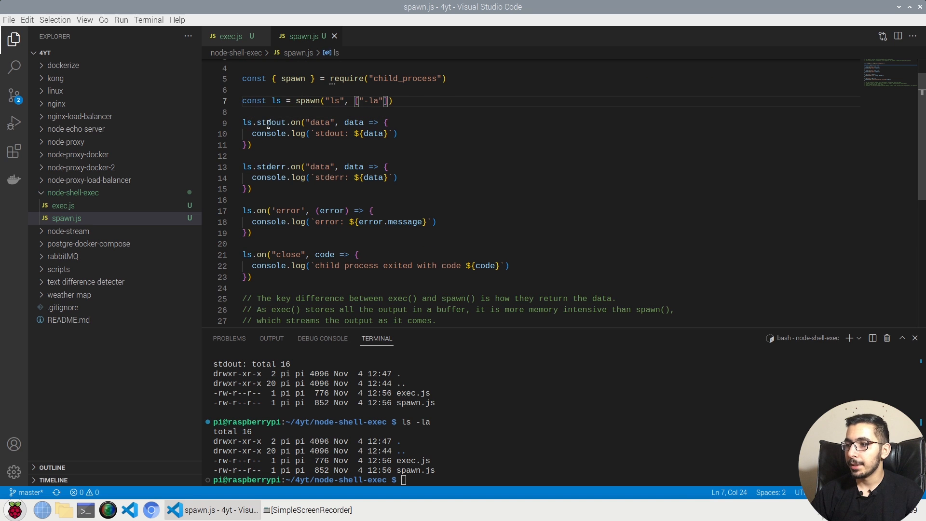
{"action": "double_click", "coordinate": [272, 122]}
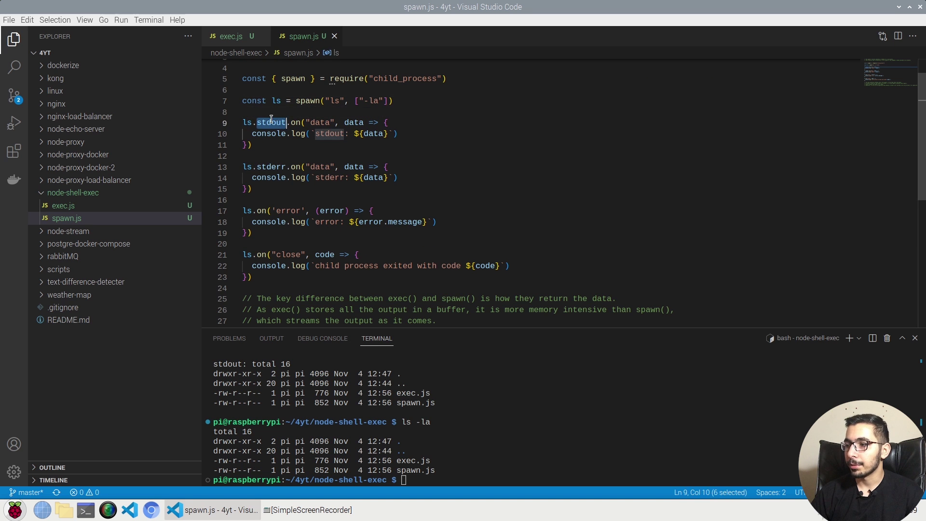
{"action": "triple_click", "coordinate": [316, 122]}
{"action": "left_click", "coordinate": [316, 123]}
{"action": "double_click", "coordinate": [316, 122]}
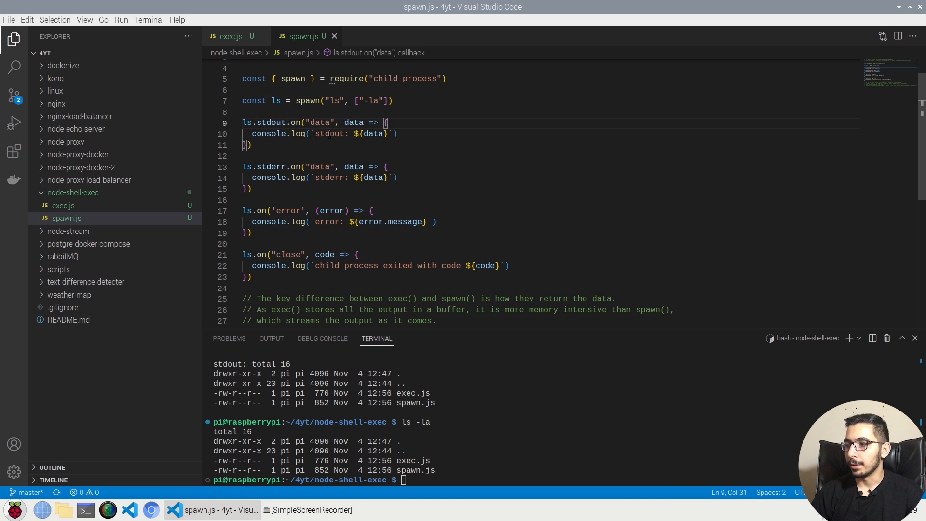
{"action": "left_click_drag", "start_coordinate": [267, 134], "coordinate": [379, 134]}
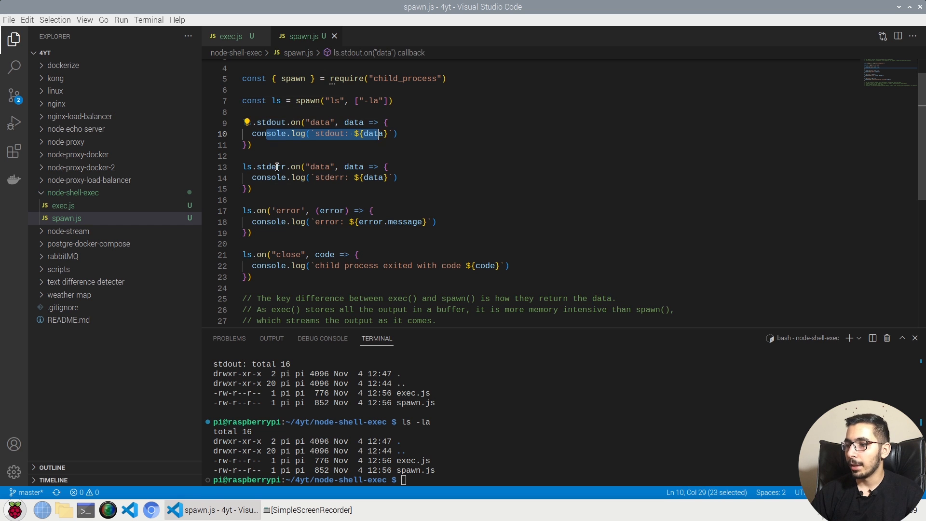
{"action": "left_click_drag", "start_coordinate": [256, 167], "coordinate": [269, 190]}
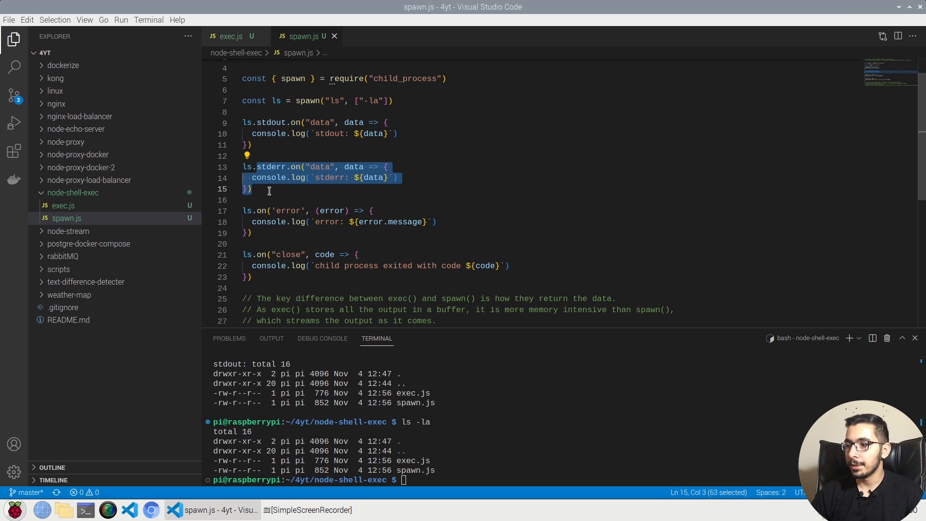
{"action": "left_click", "coordinate": [270, 190]}
{"action": "scroll", "coordinate": [270, 191], "scroll_direction": "down", "scroll_amount": 2}
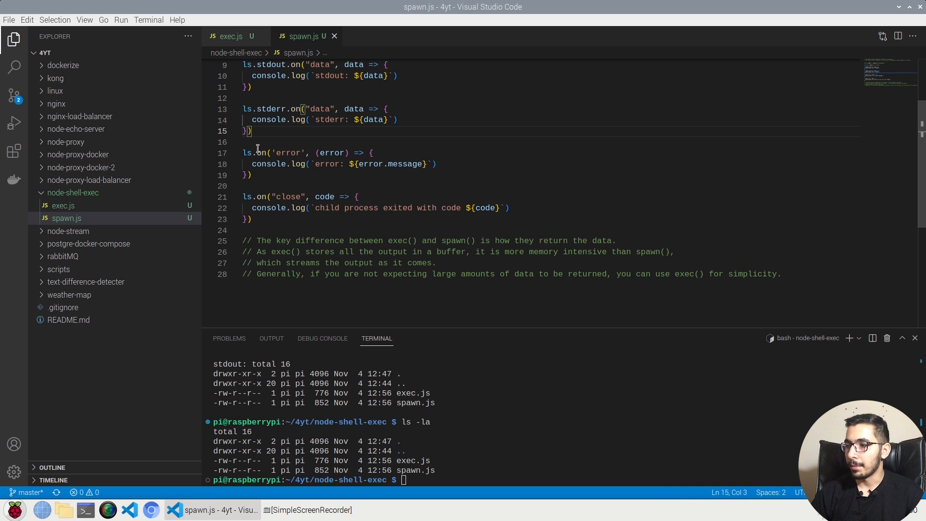
{"action": "double_click", "coordinate": [288, 153]}
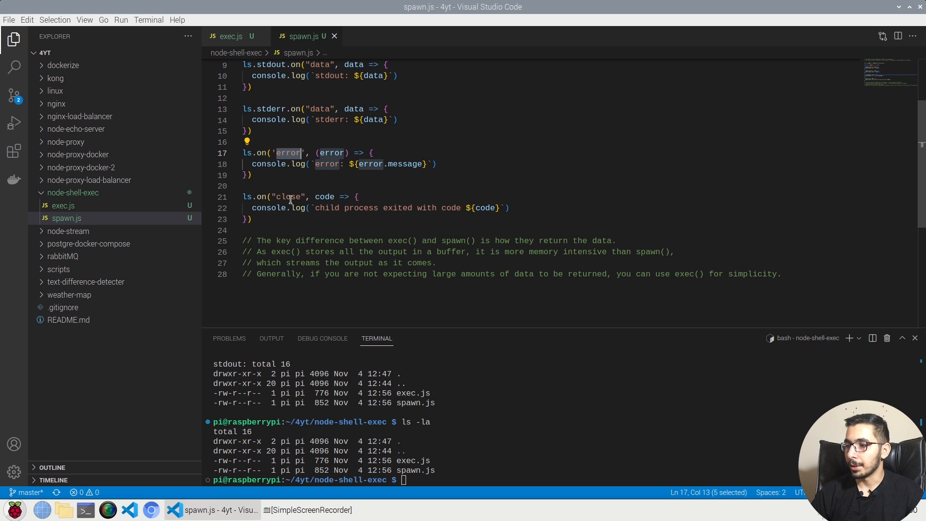
{"action": "double_click", "coordinate": [324, 197]}
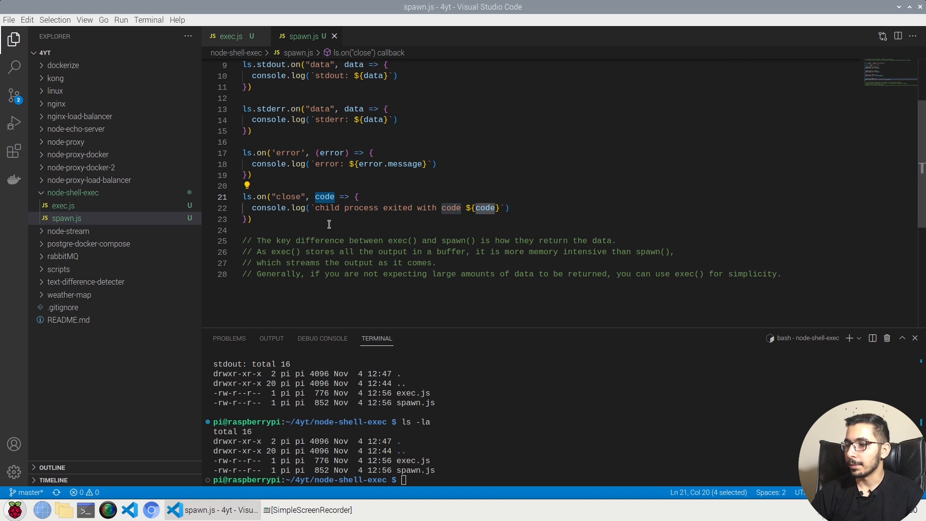
{"action": "key", "text": "Left"}
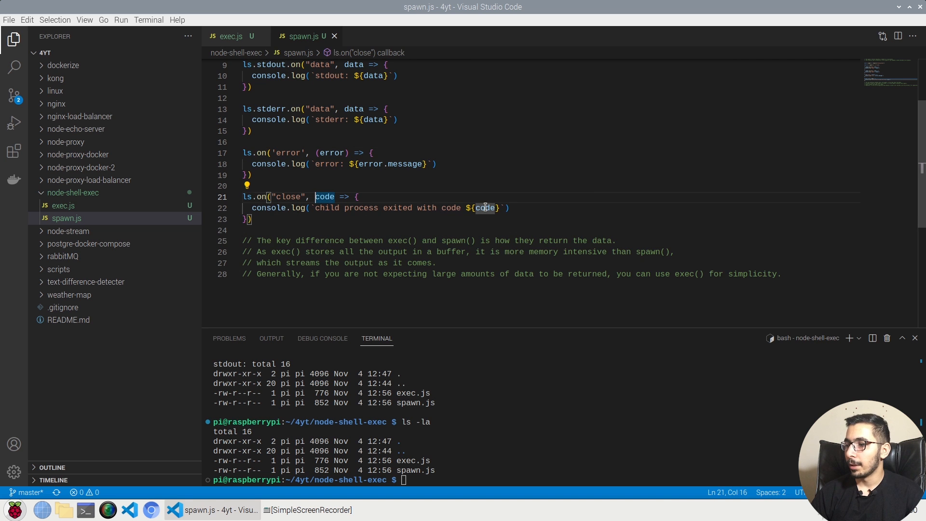
{"action": "double_click", "coordinate": [485, 208]}
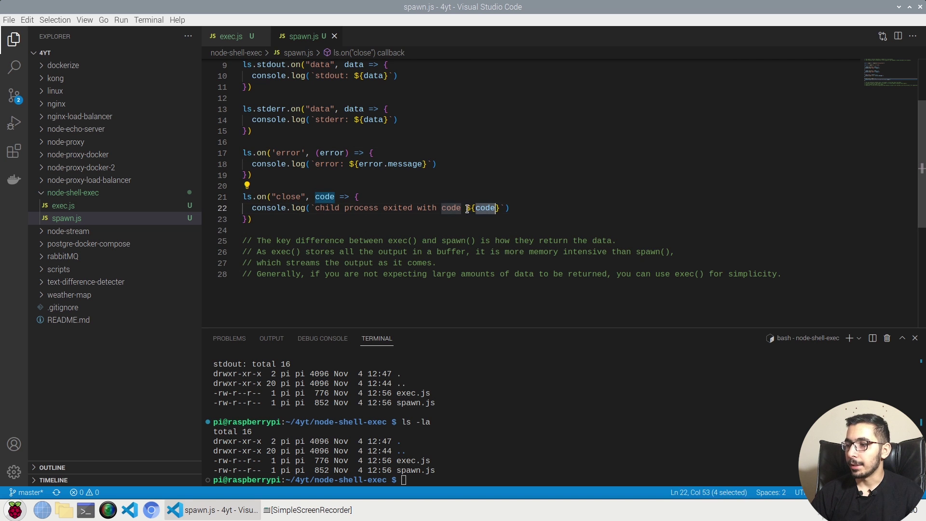
{"action": "left_click", "coordinate": [340, 219]}
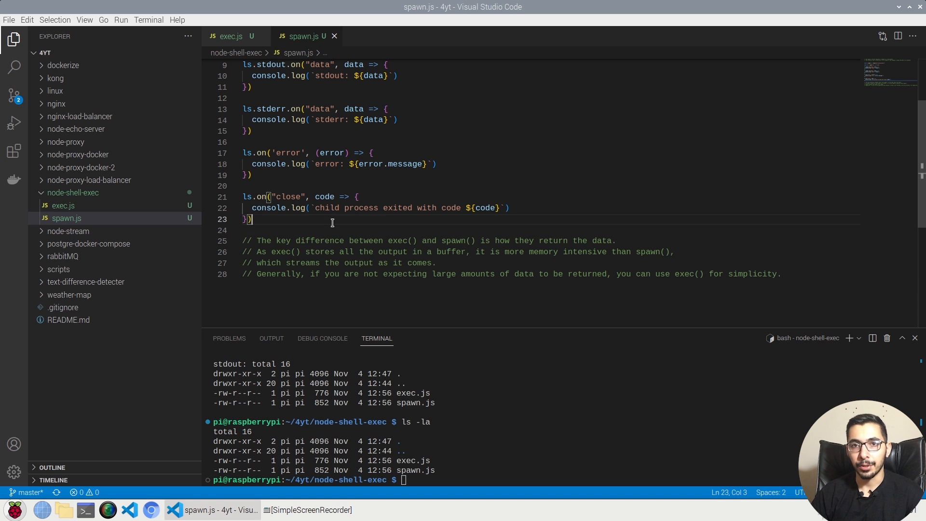
{"action": "key", "text": "ctrl+grave"}
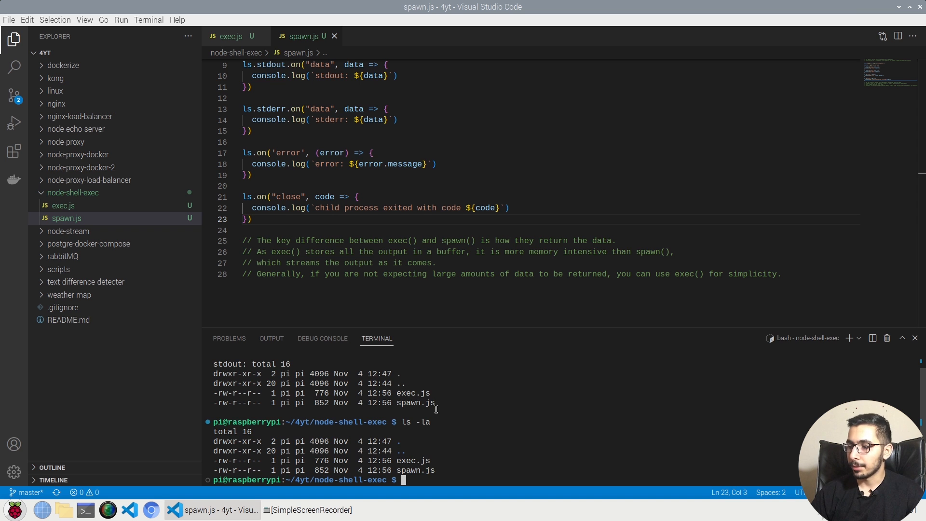
Step: Run node spawn.js, printing the ls -la listing and 'child process exited with code 0'
{"action": "key", "text": "Return"}
{"action": "key", "text": "Return"}
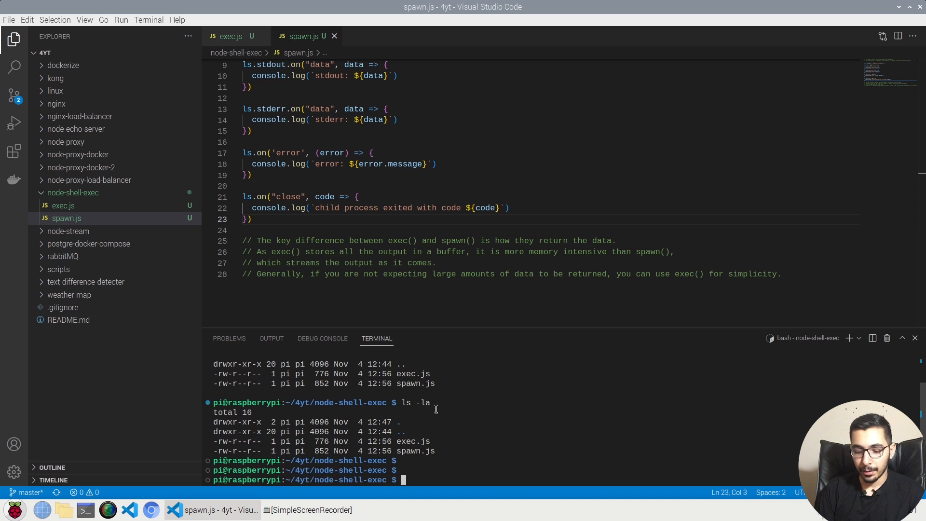
{"action": "type", "text": "node spawn.js"}
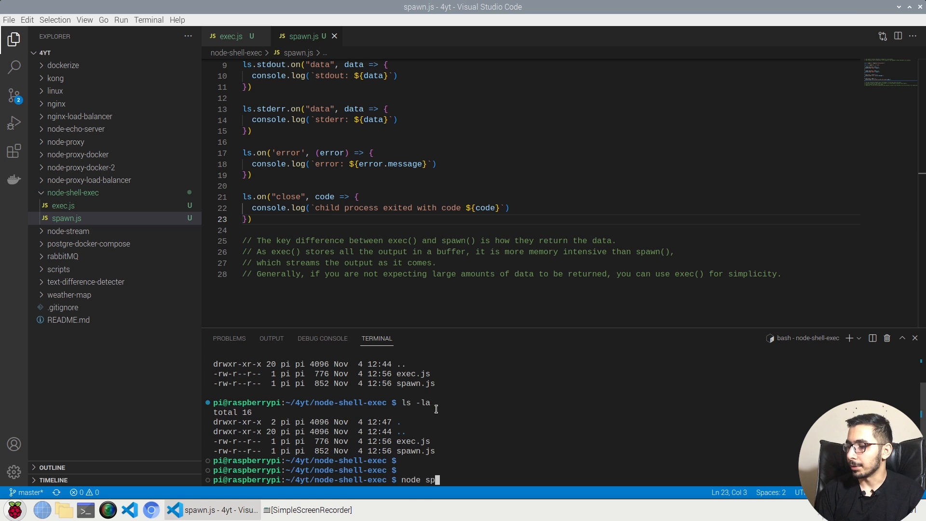
{"action": "key", "text": "Return"}
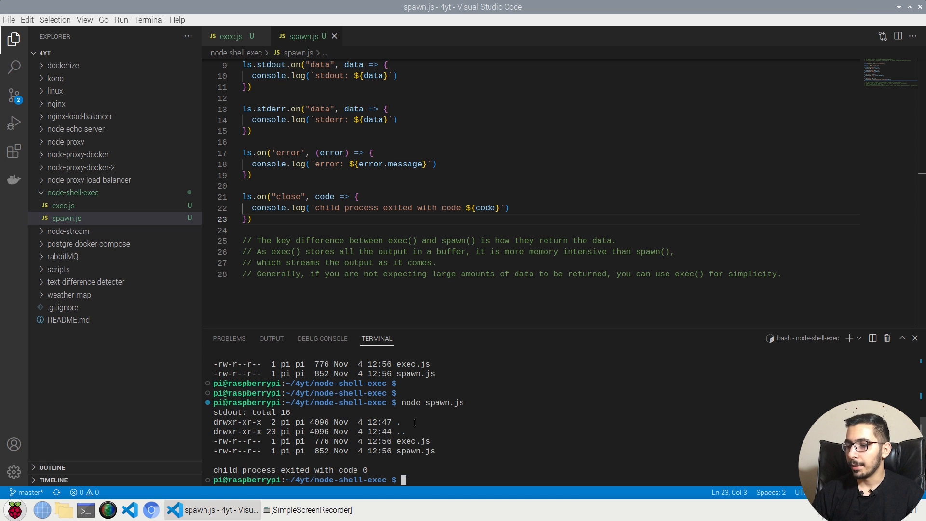
{"action": "left_click_drag", "start_coordinate": [215, 412], "coordinate": [436, 451]}
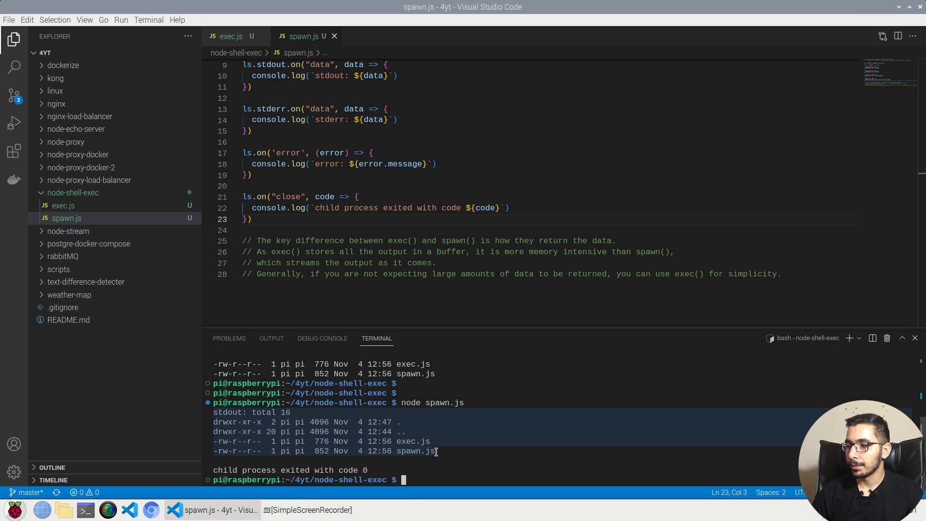
{"action": "left_click", "coordinate": [321, 292]}
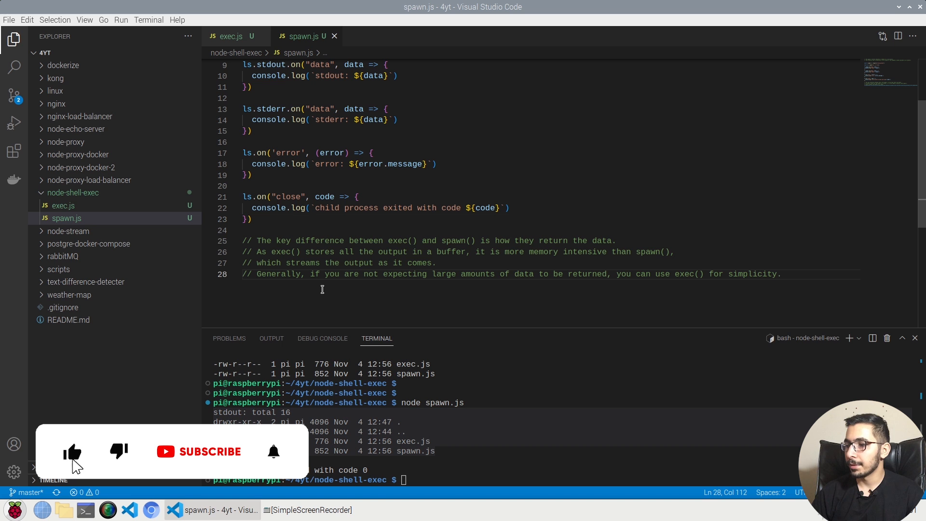